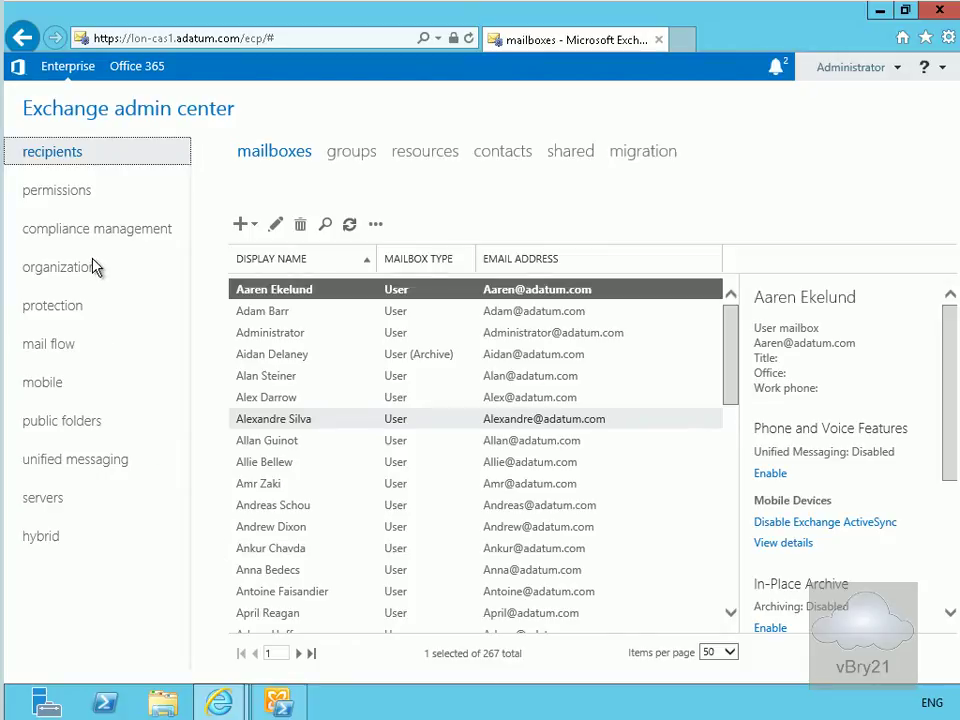
Step: Show the email address policies list under mail flow, where only Default Policy appears
click(64, 348)
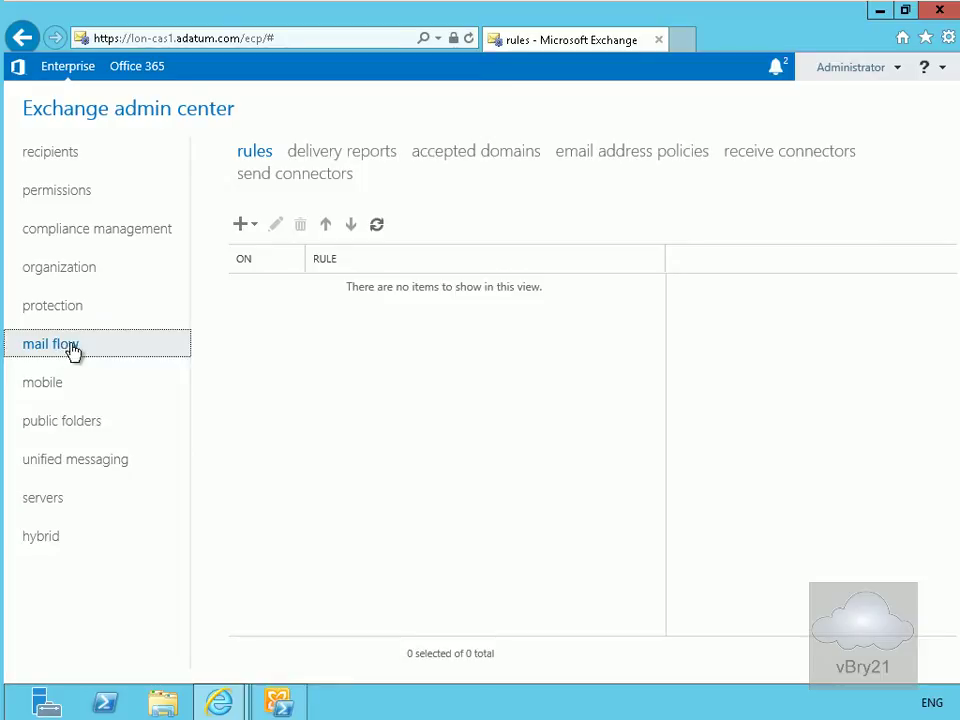
click(589, 152)
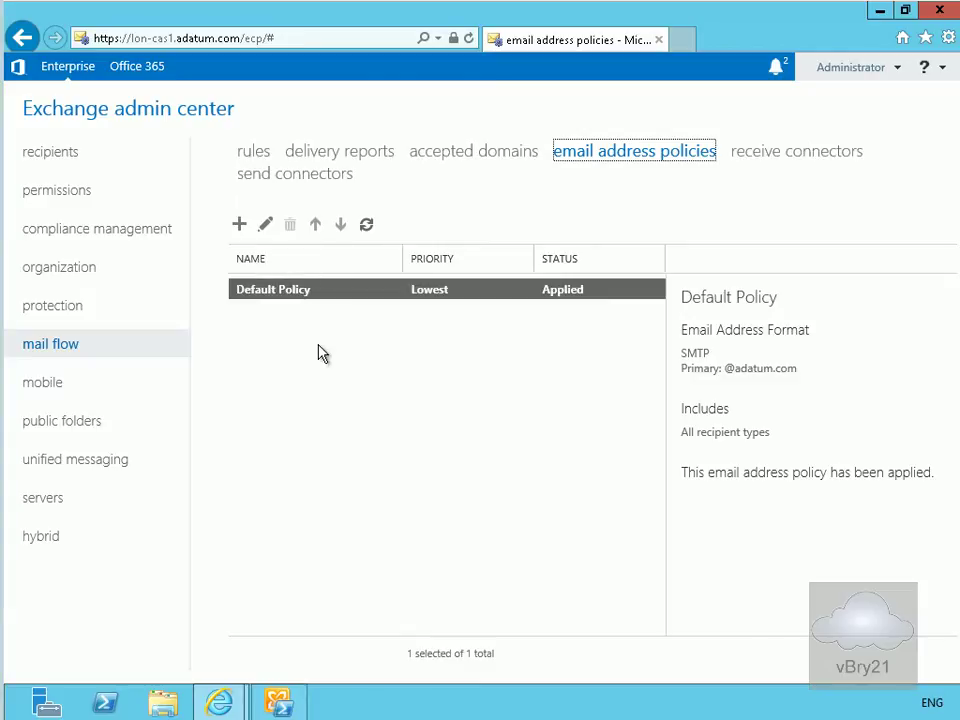
double_click(308, 300)
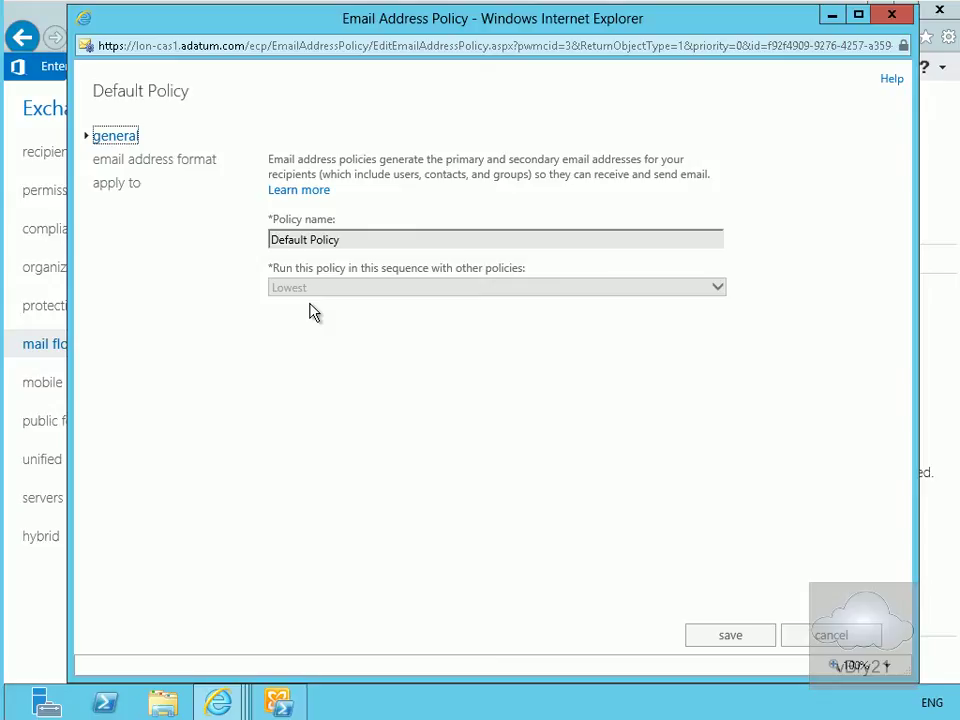
click(198, 175)
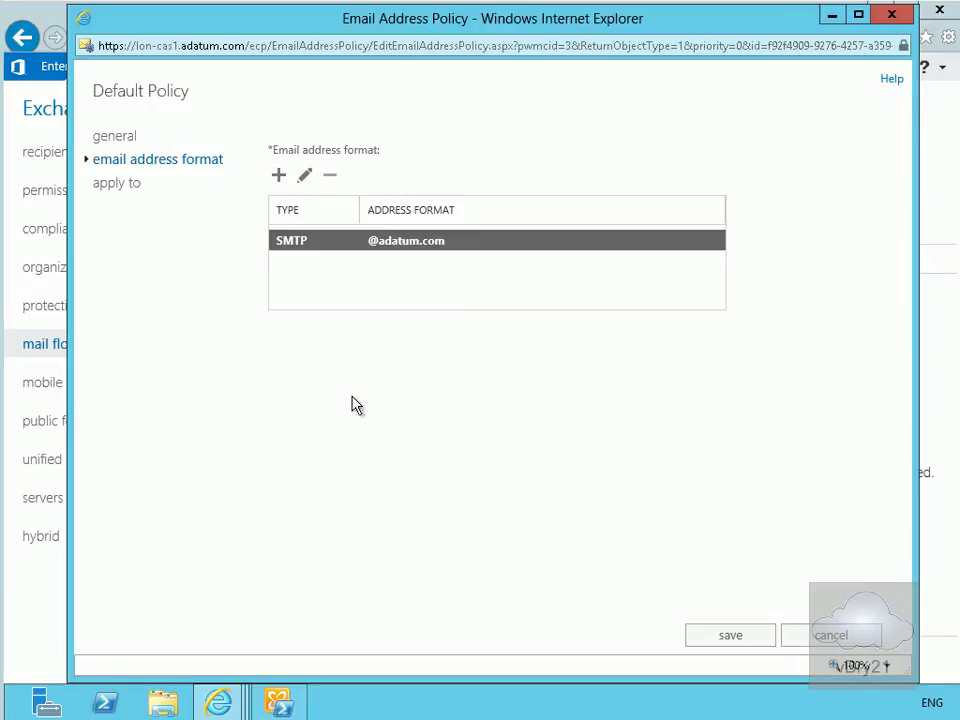
click(279, 175)
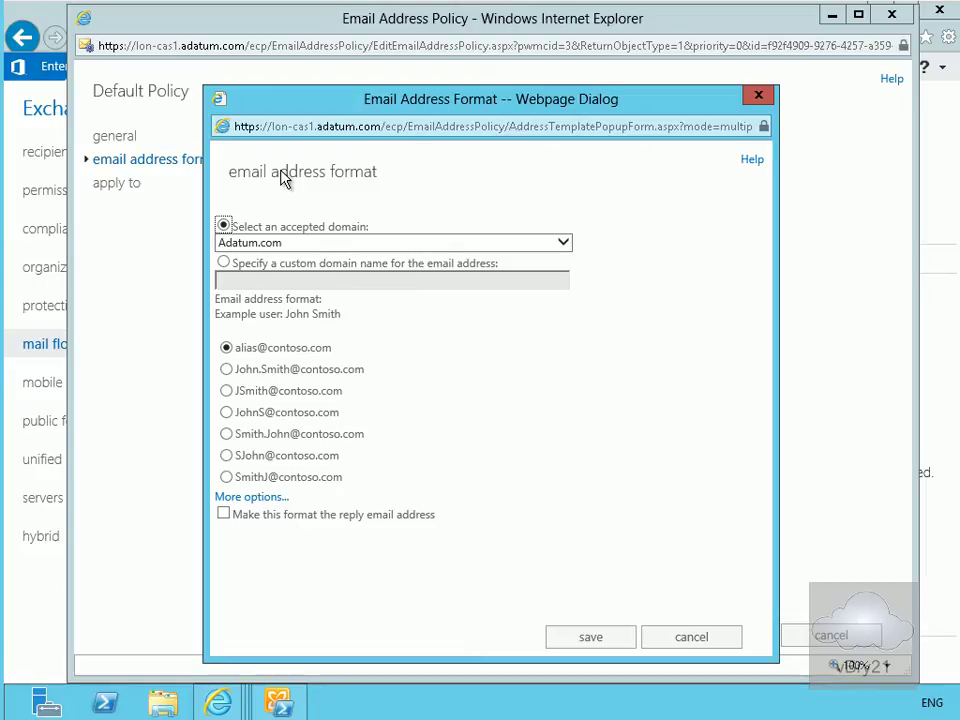
click(227, 370)
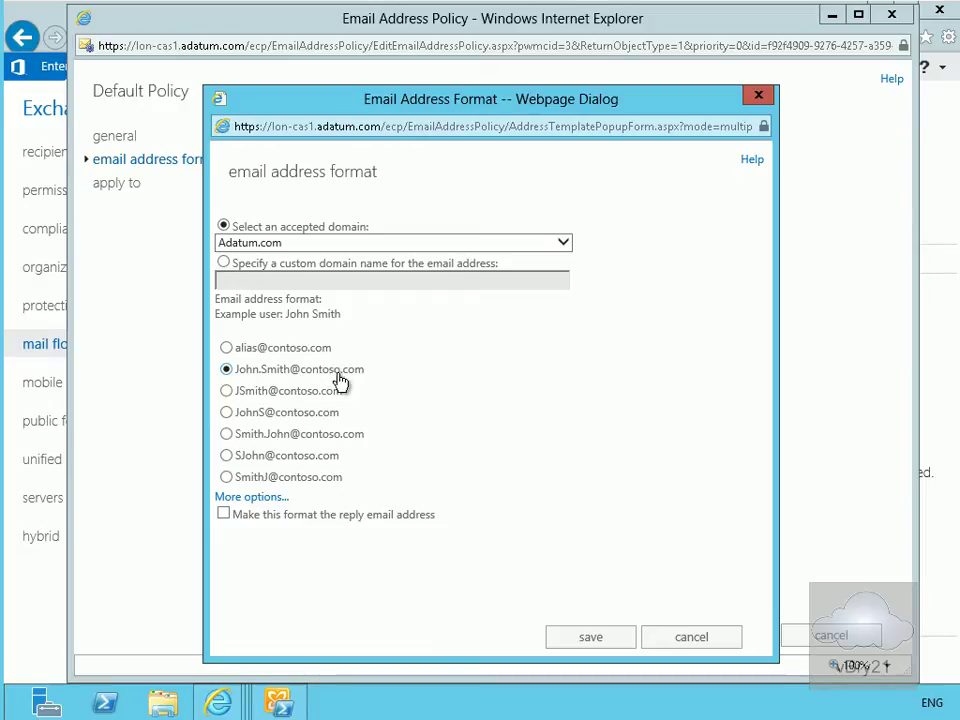
click(587, 640)
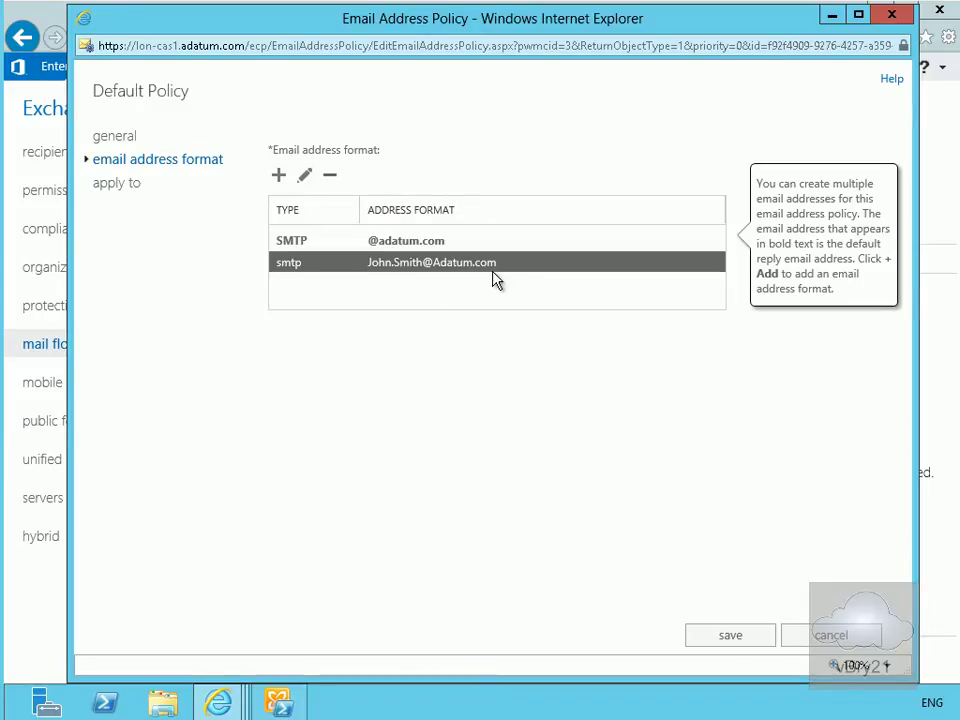
click(710, 638)
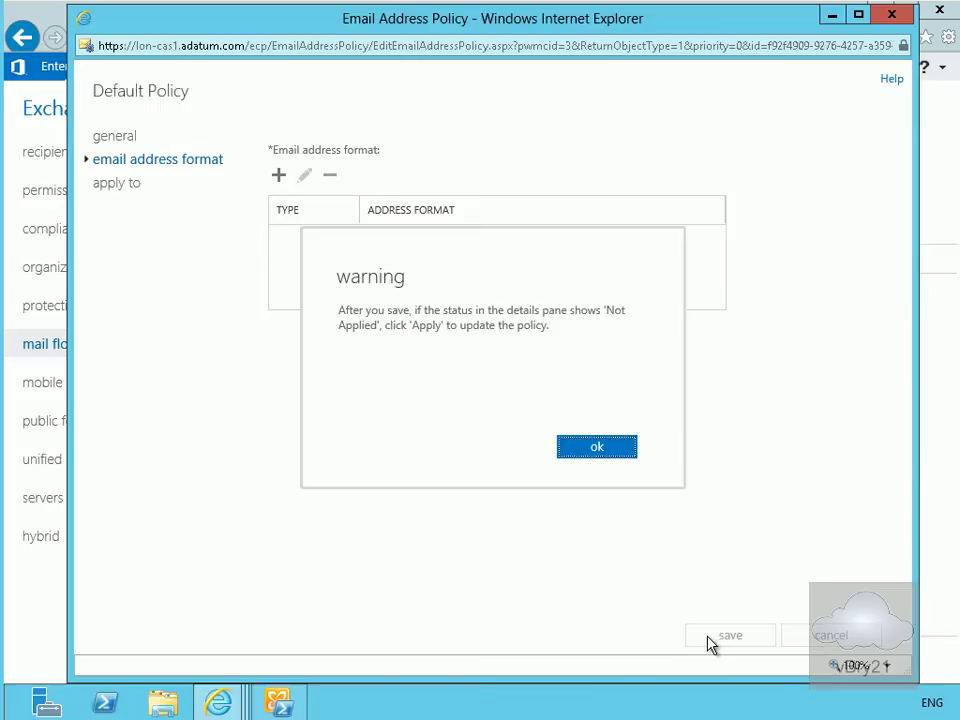
click(595, 450)
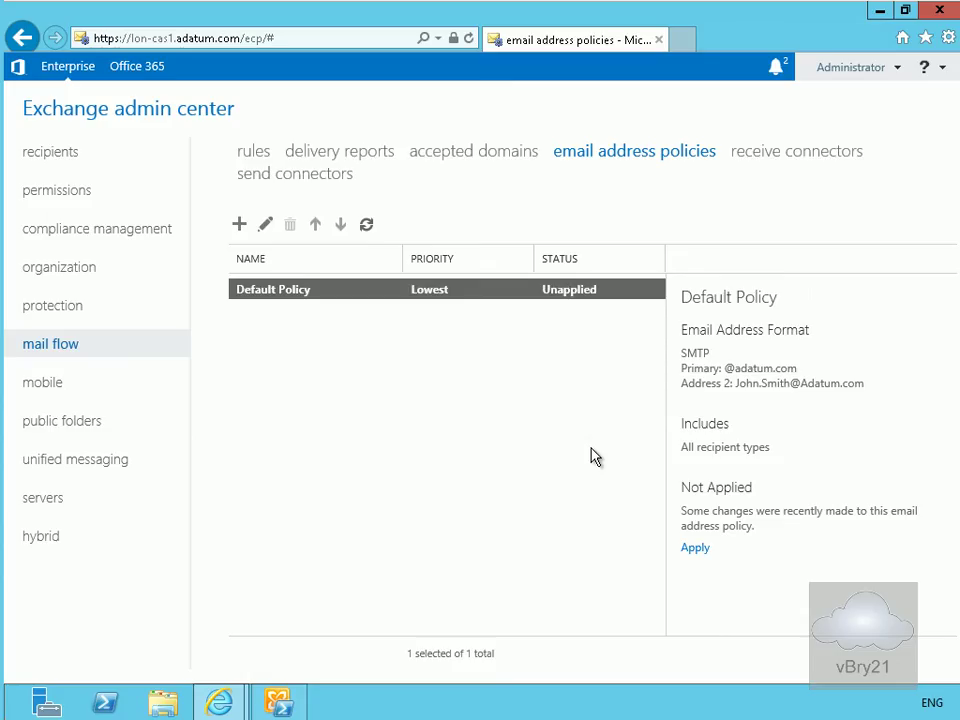
Step: Apply the updated Default Policy so its status reads Applied
click(693, 548)
click(525, 482)
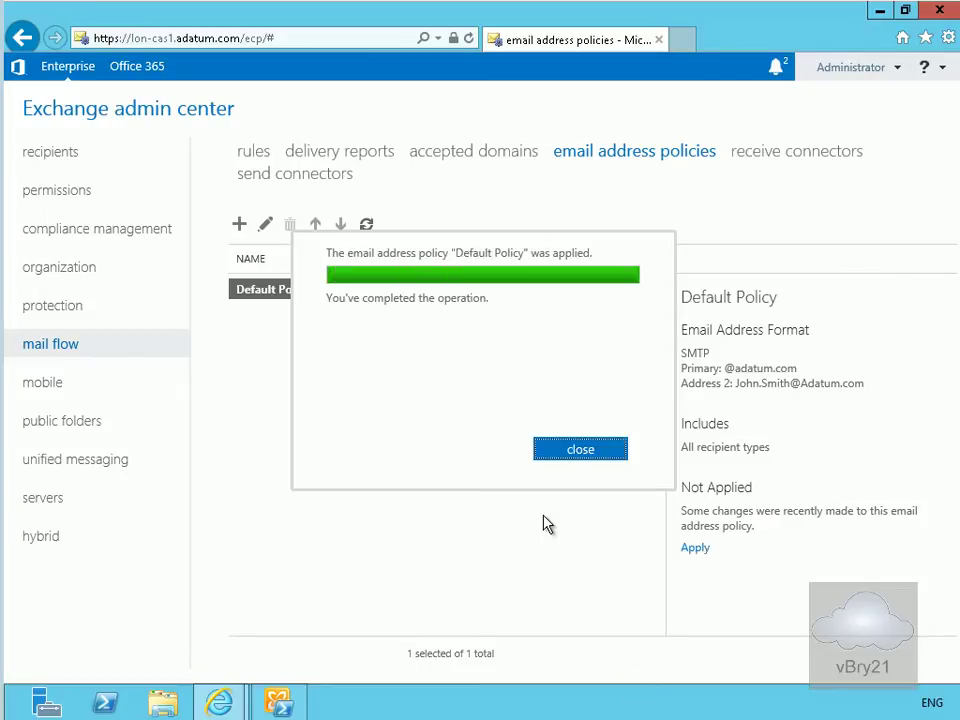
click(589, 454)
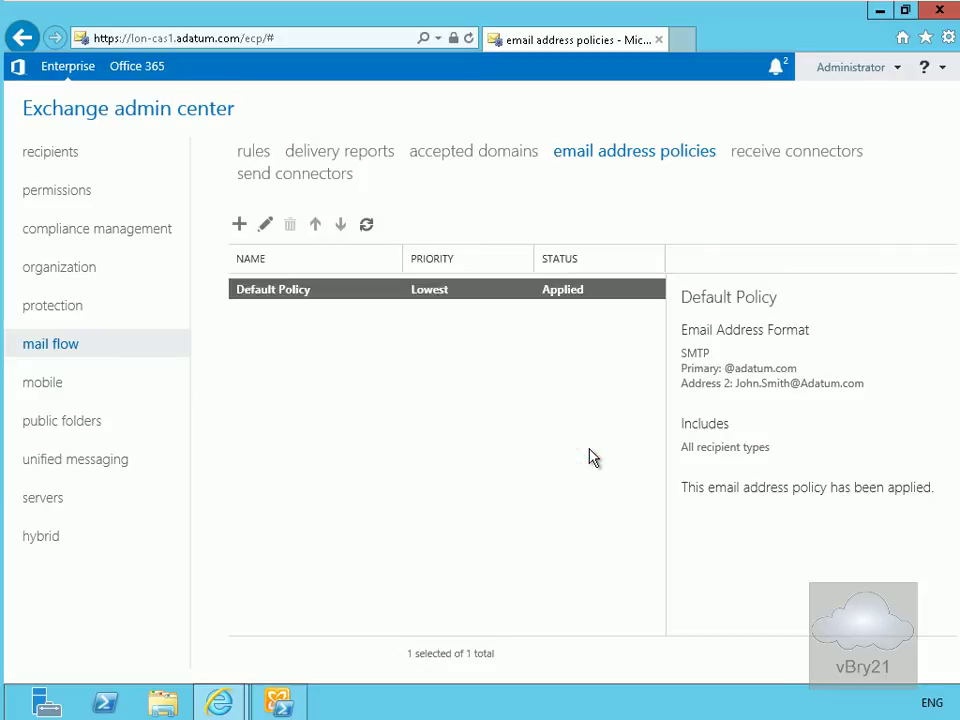
Step: Add an authoritative accepted domain named Sales for sales.adatum.com
click(468, 160)
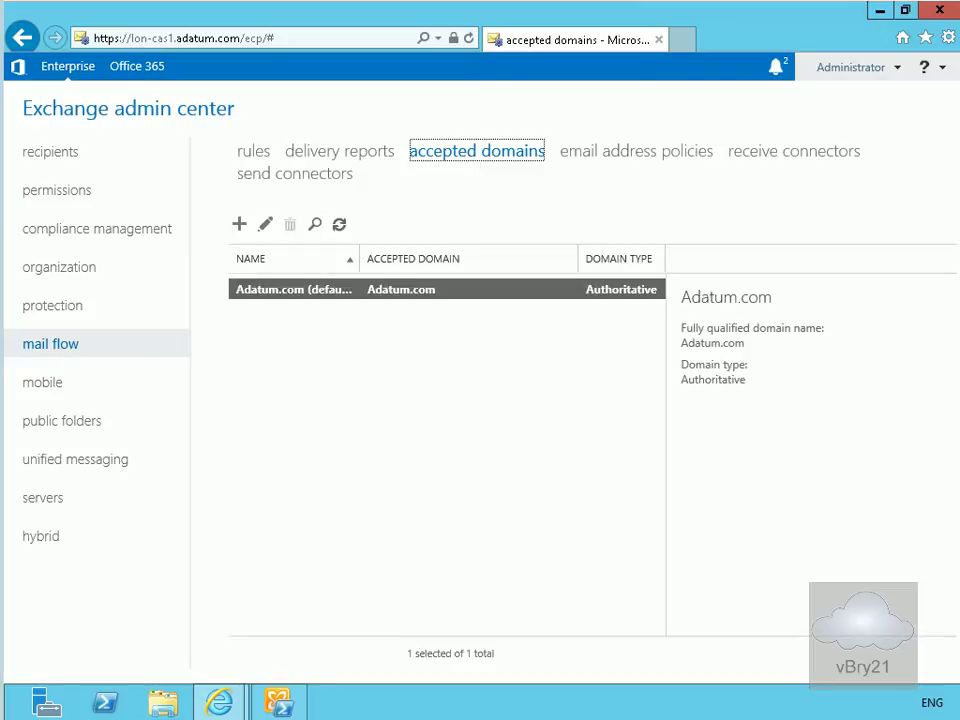
click(240, 224)
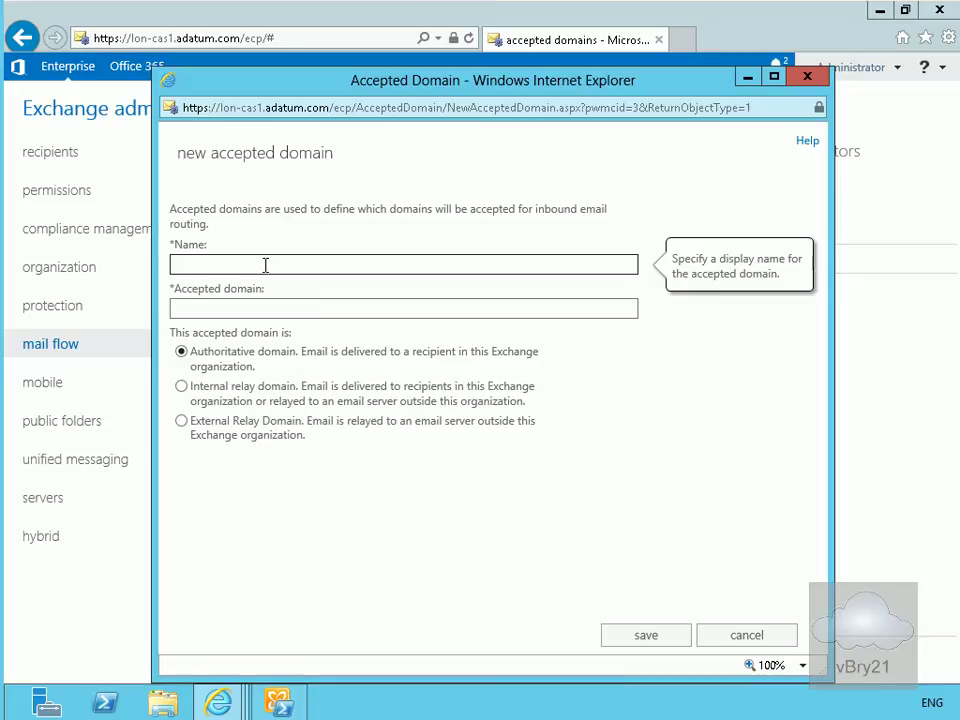
text(Sales)
key(Tab)
text(sales.adatum.com)
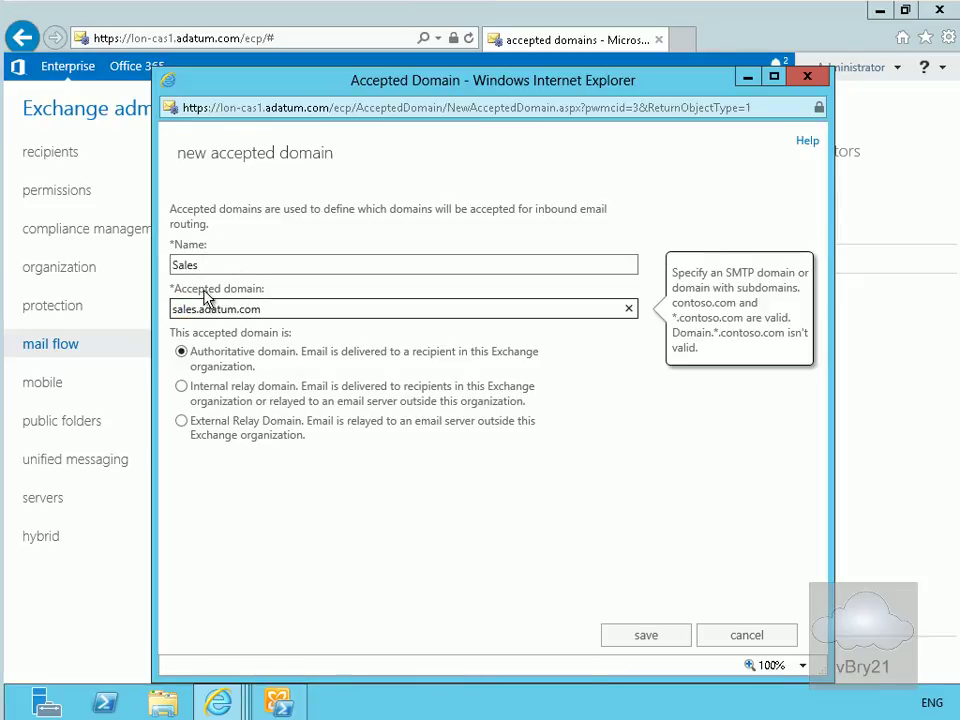
click(624, 635)
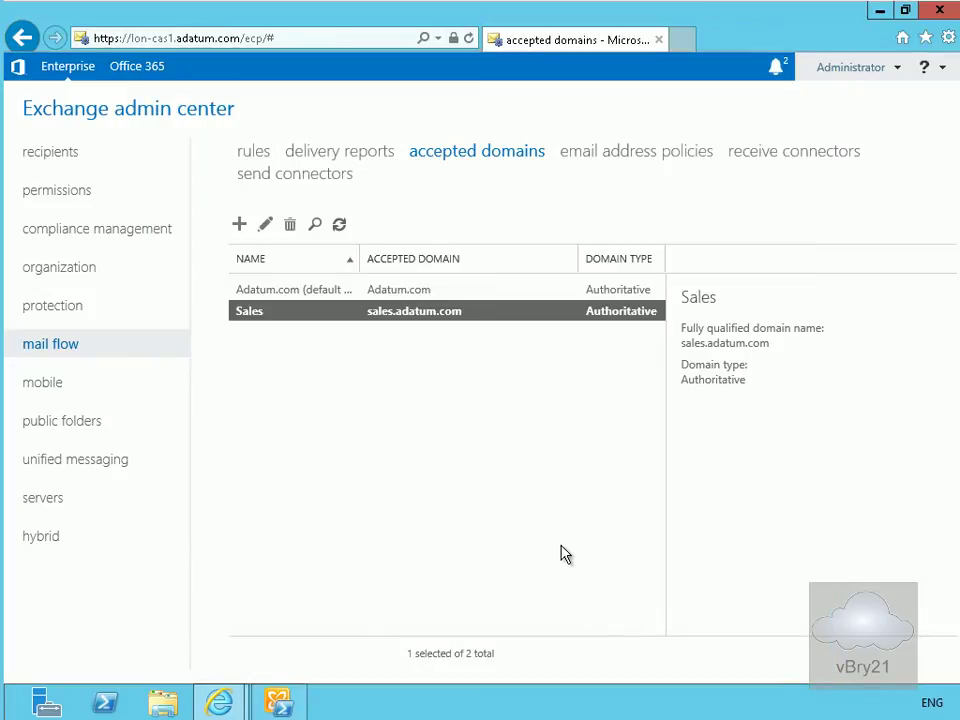
Step: Create a new email address policy named 'Sales Email'
click(645, 163)
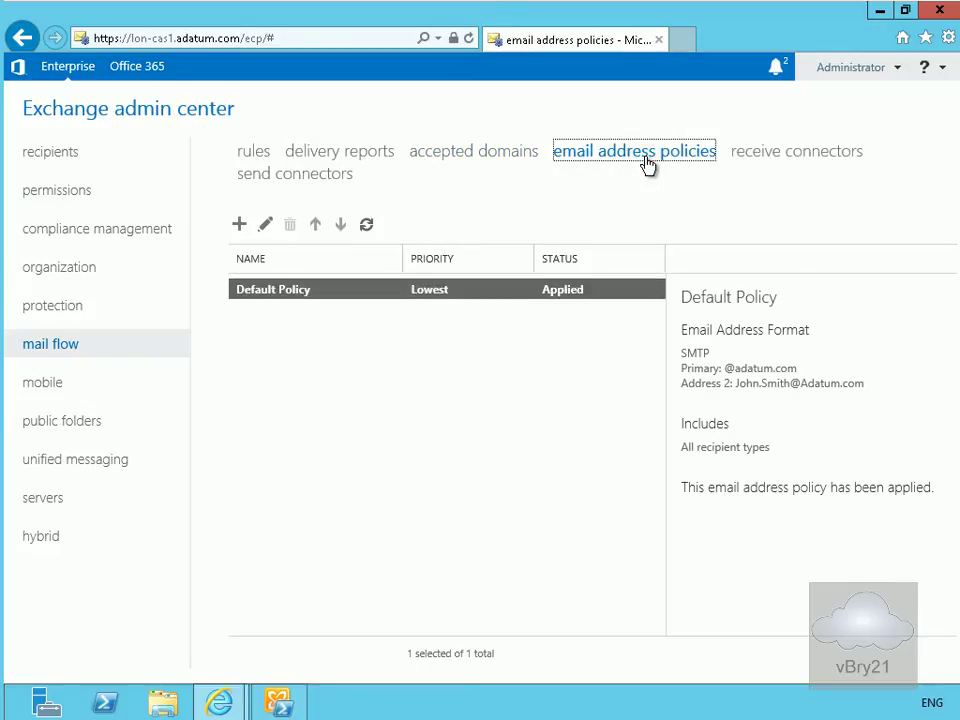
click(240, 225)
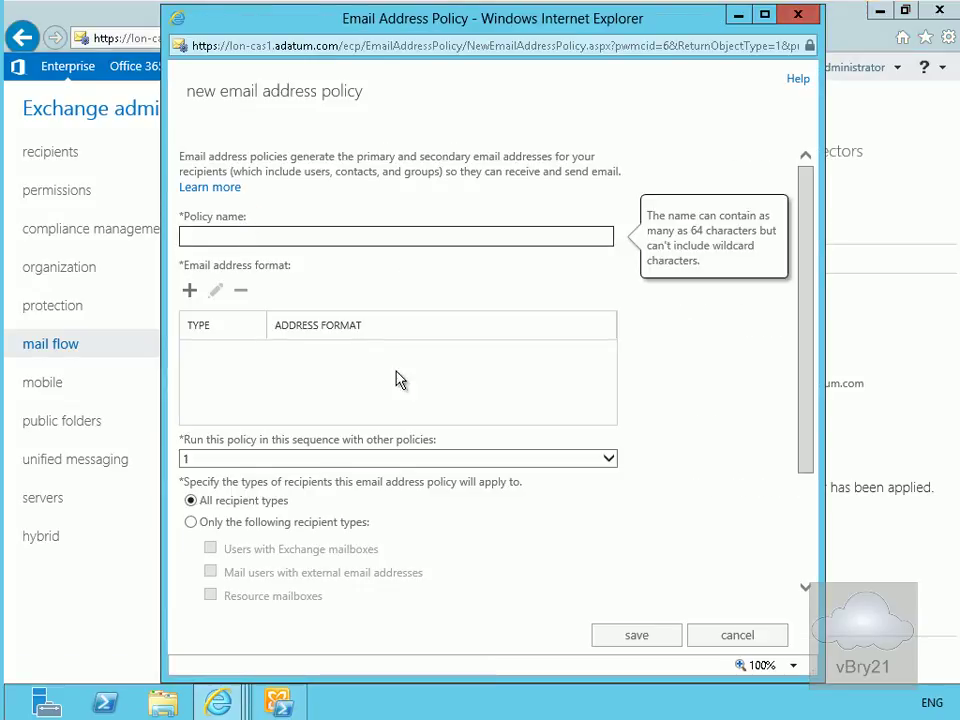
click(274, 238)
text(Sales Email)
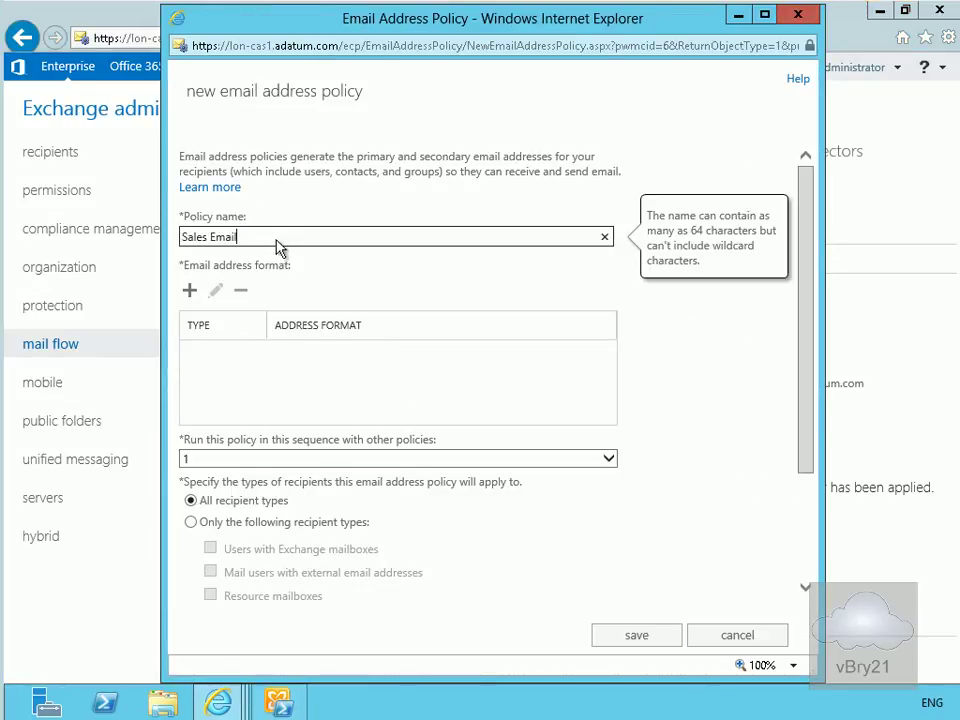
click(190, 292)
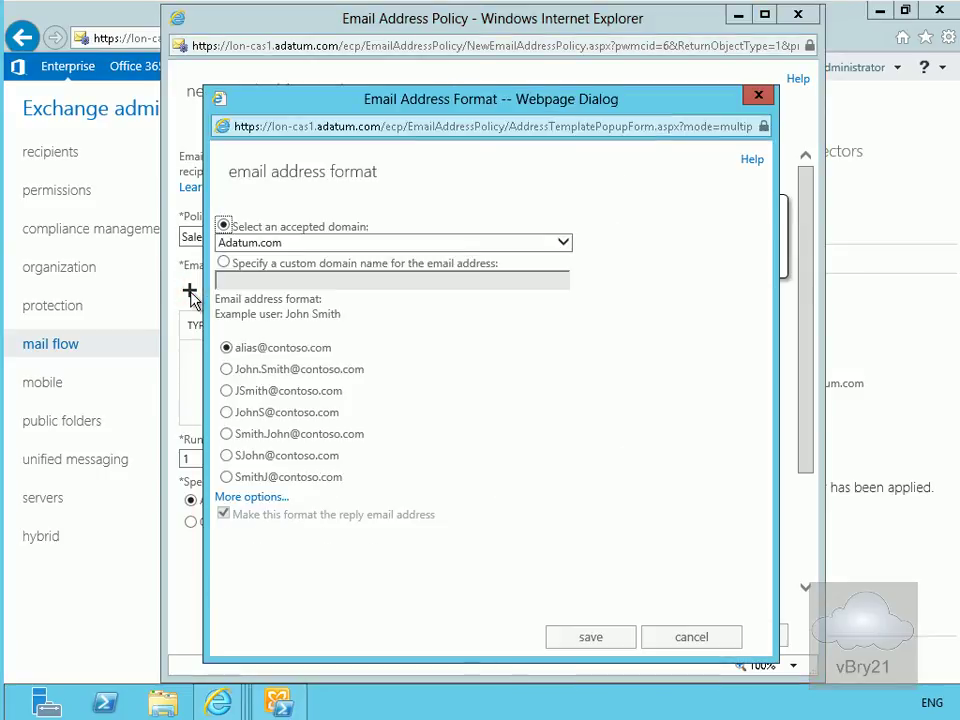
click(560, 245)
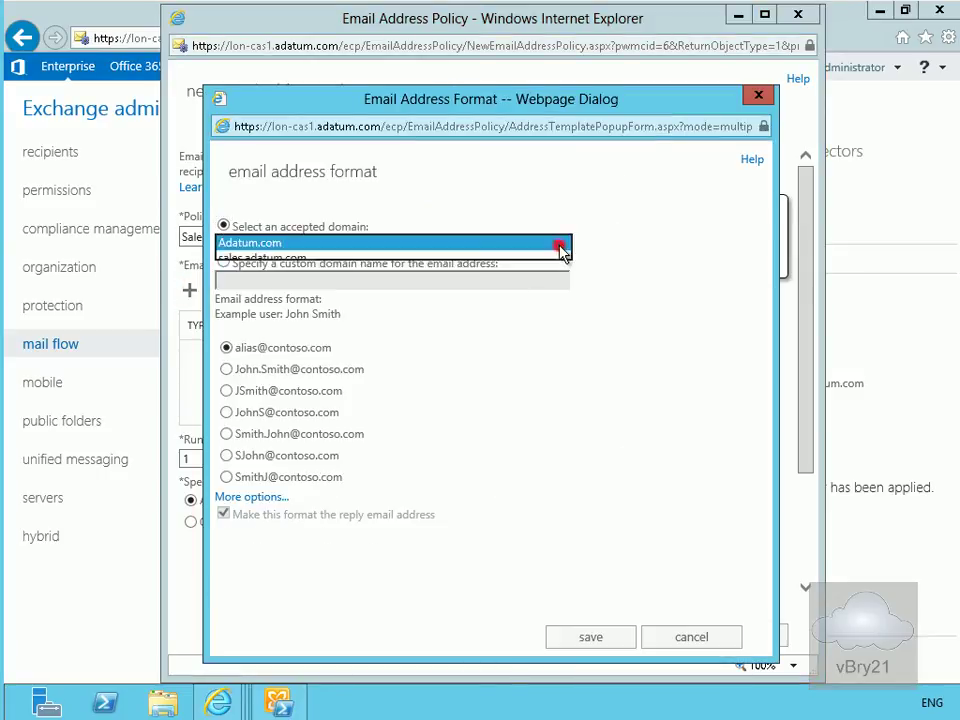
click(345, 258)
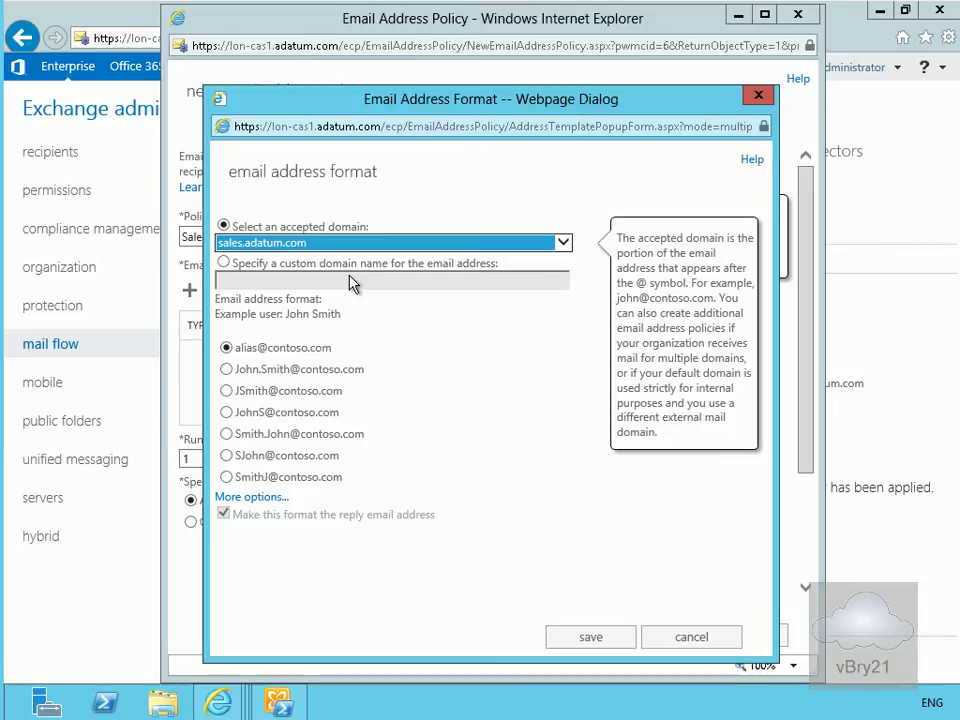
click(250, 373)
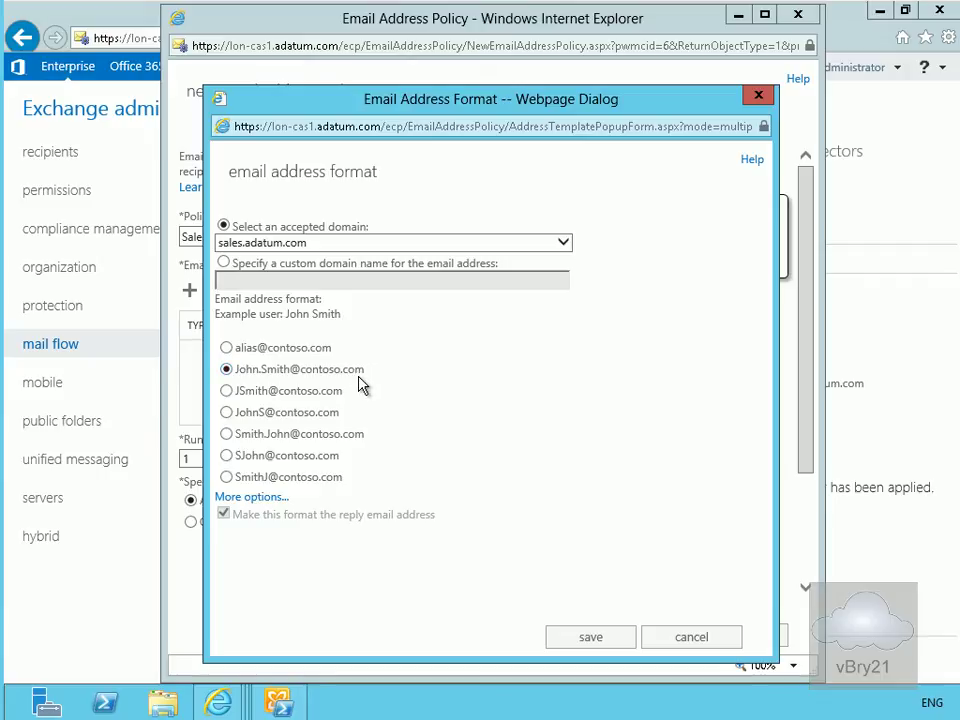
click(600, 641)
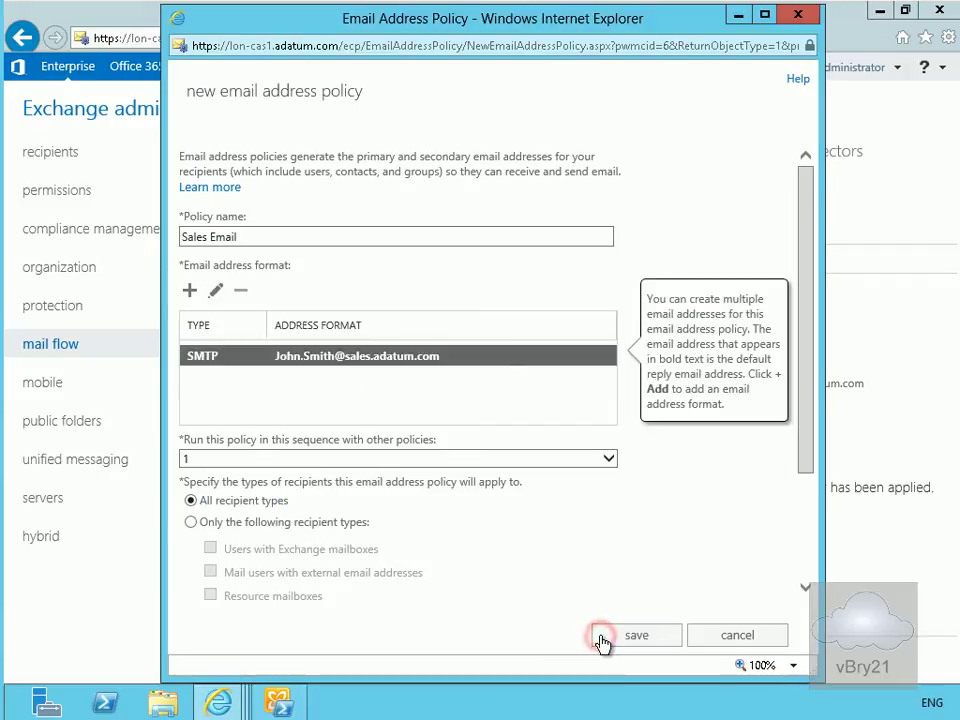
Step: Add a recipient container rule limiting the policy to Adatum.com/Sales
click(806, 591)
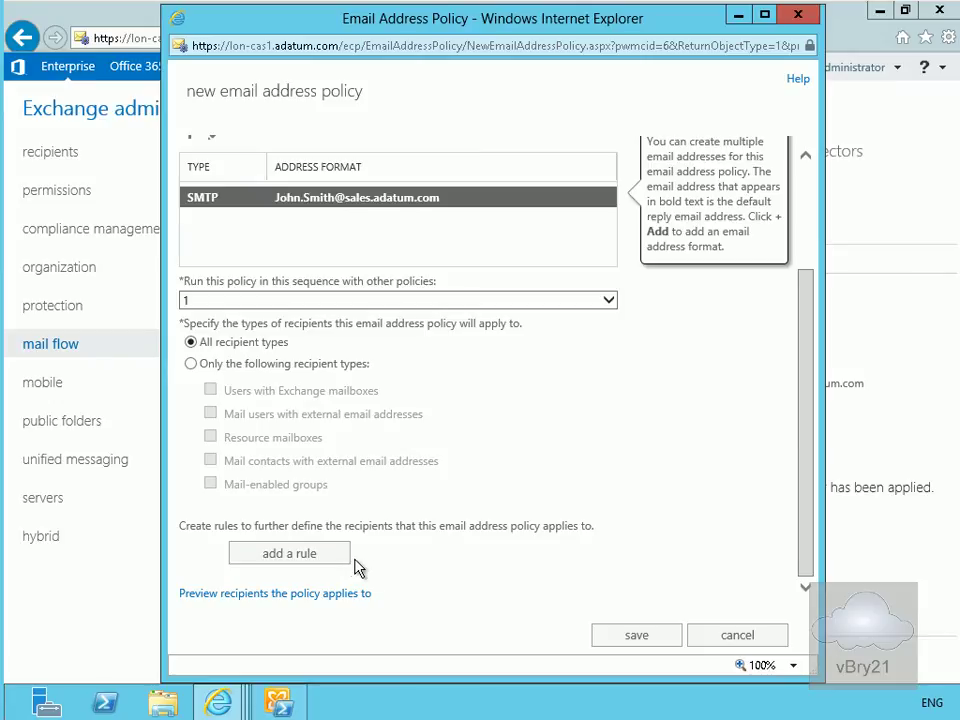
click(340, 558)
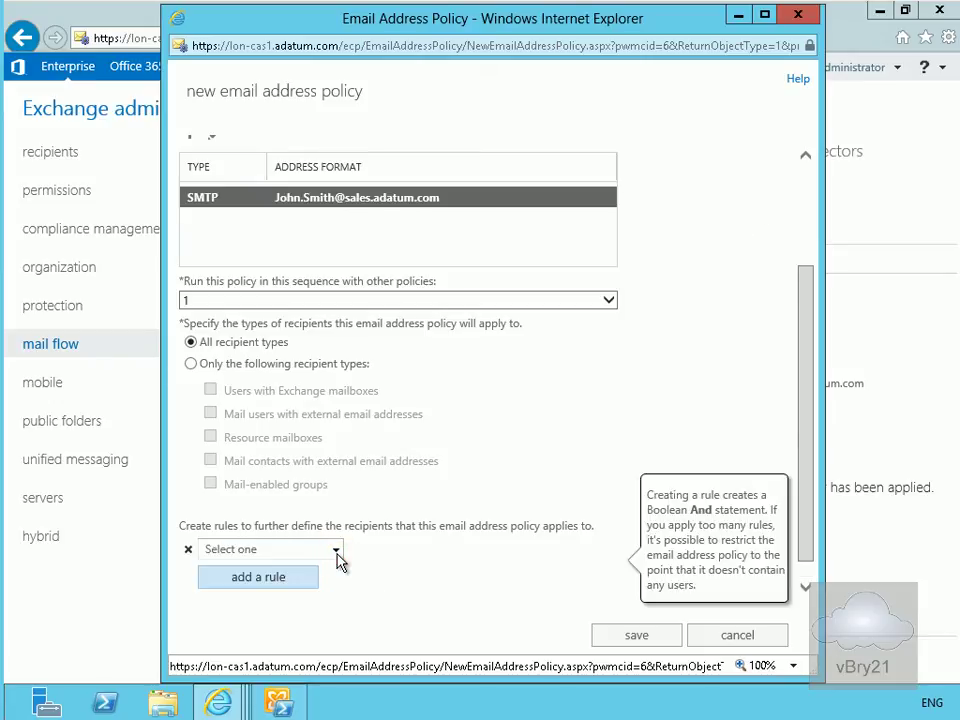
click(336, 555)
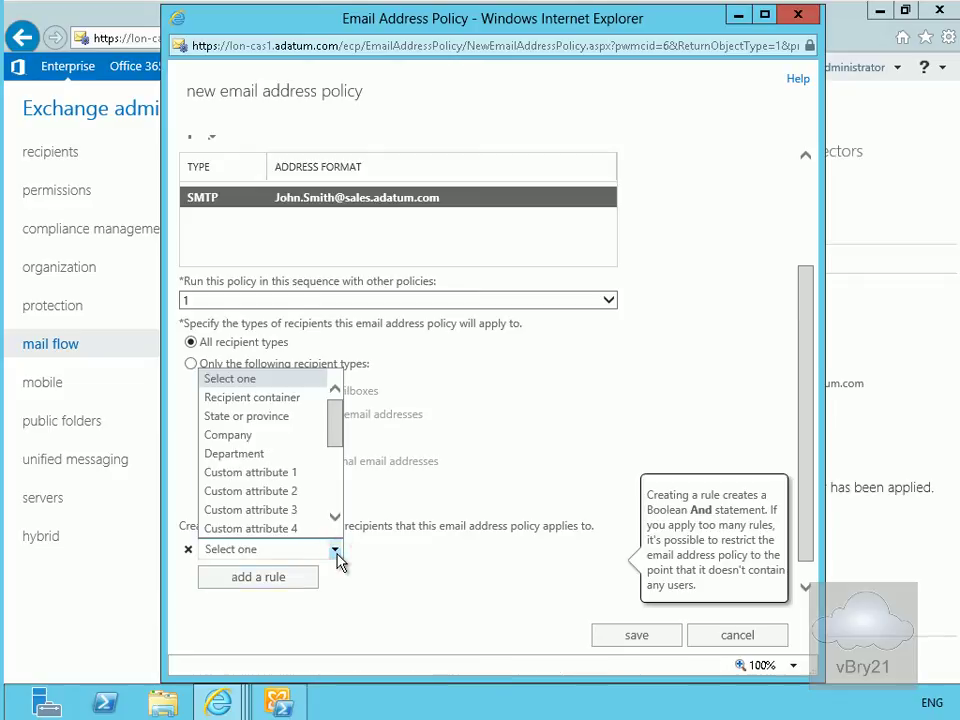
click(287, 400)
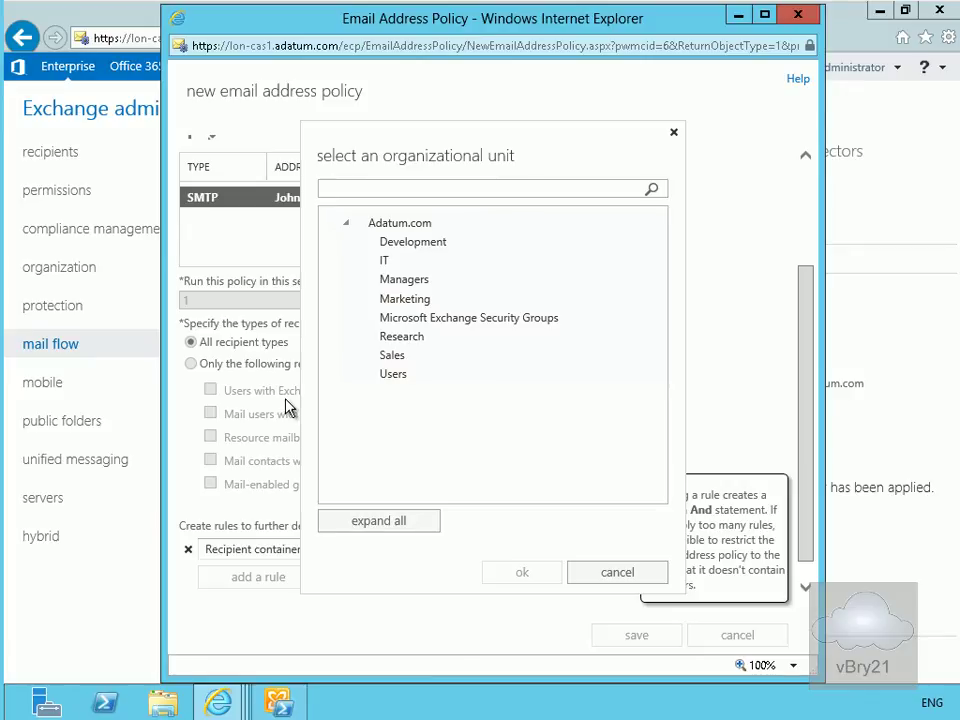
click(408, 361)
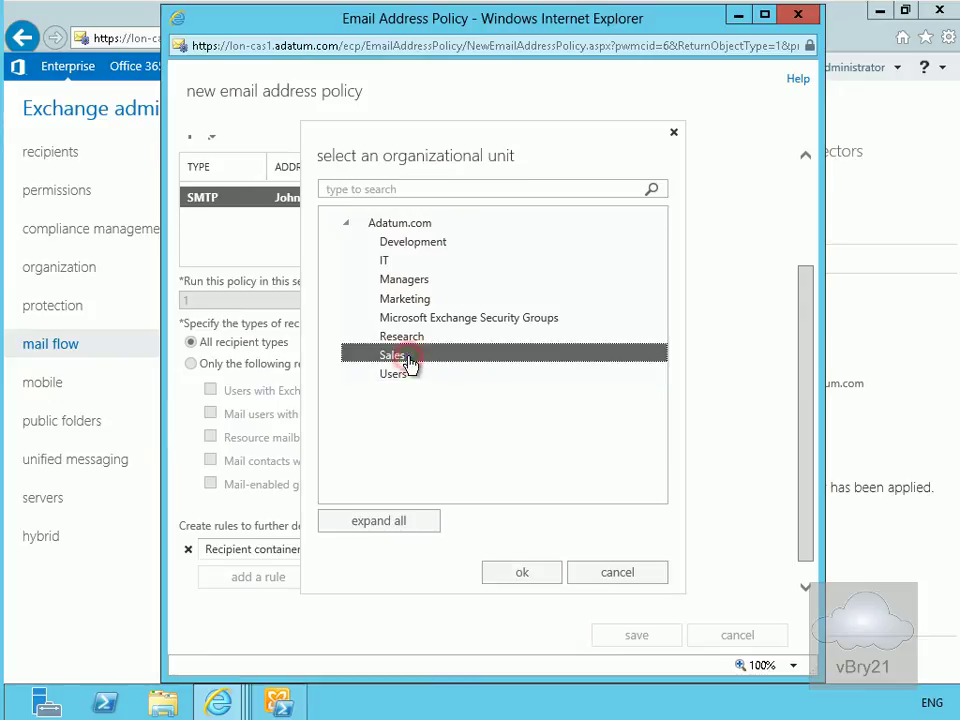
click(524, 574)
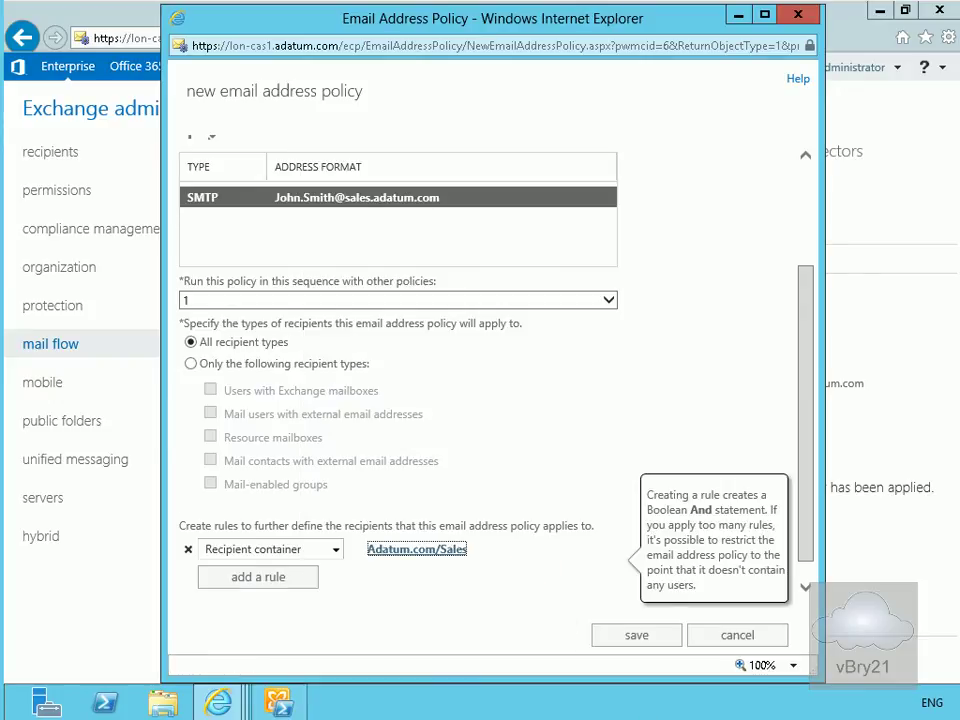
Step: Preview the recipients the Sales Email policy covers
click(805, 542)
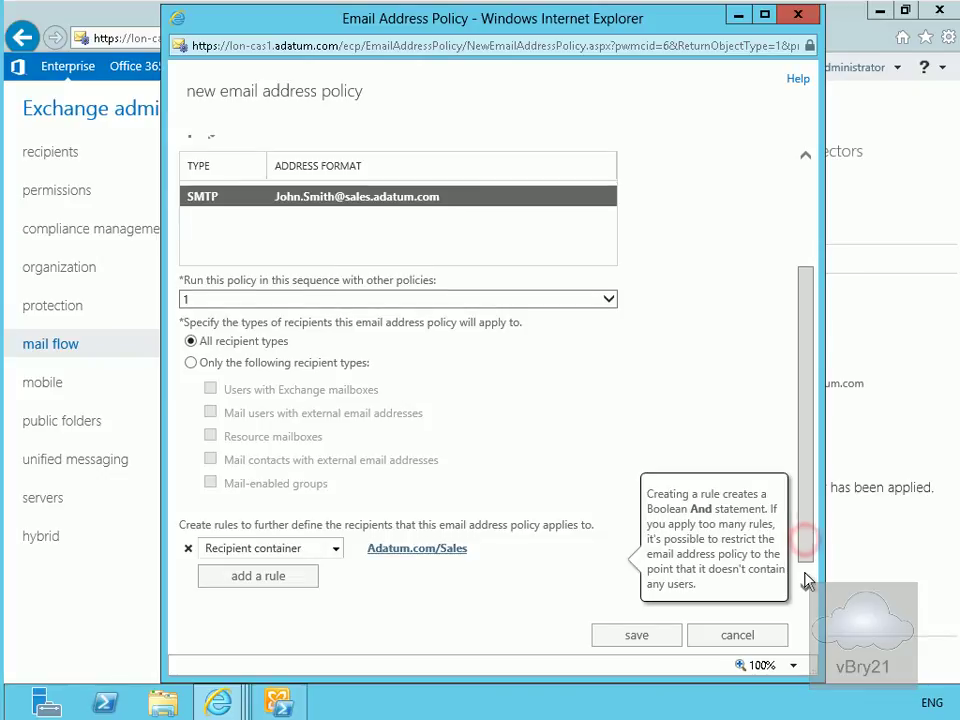
click(805, 586)
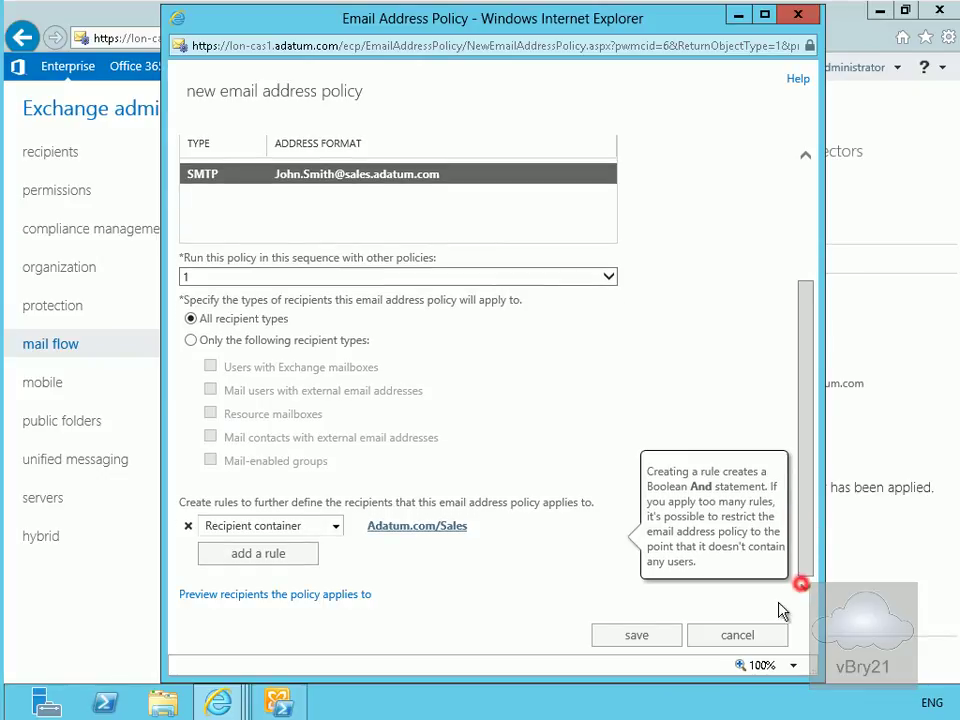
click(288, 598)
click(352, 596)
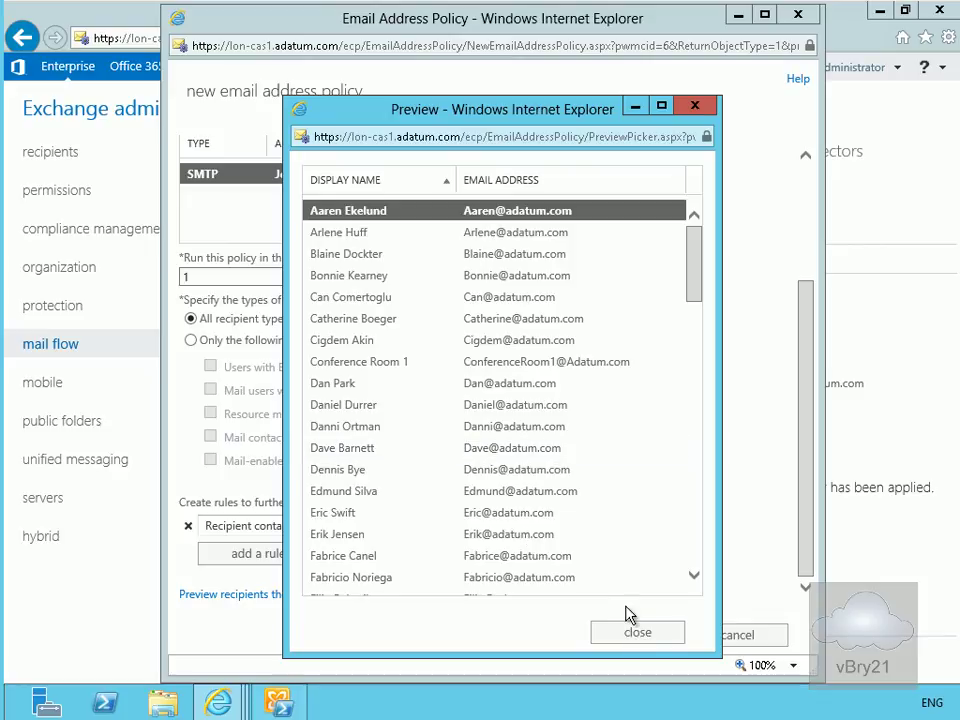
click(637, 632)
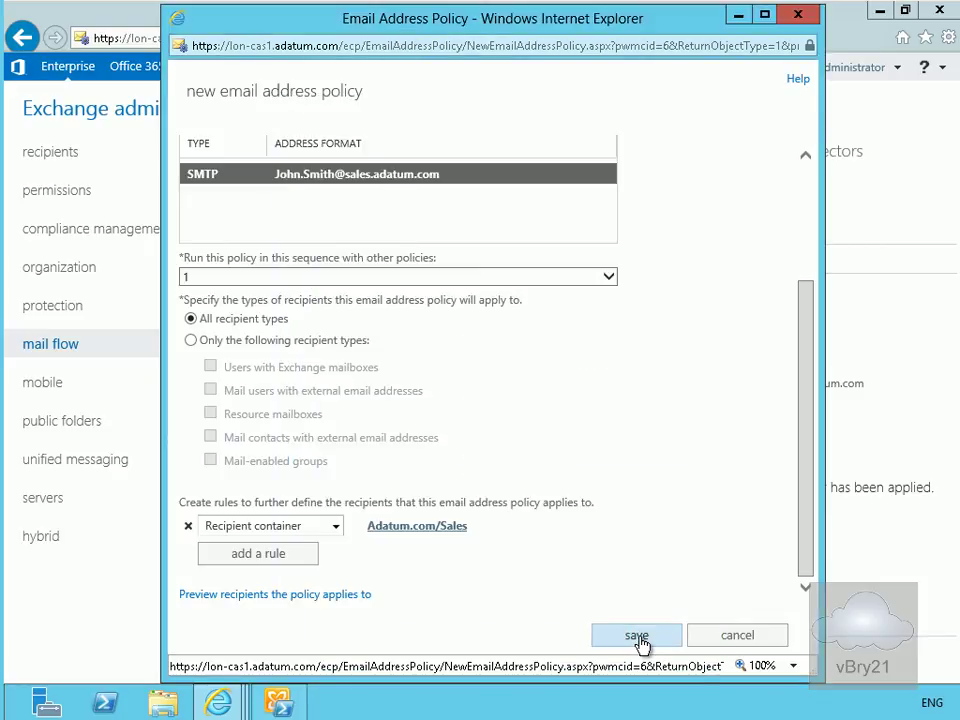
Step: Save and apply the Sales Email policy, then go to the recipients mailbox list
click(638, 638)
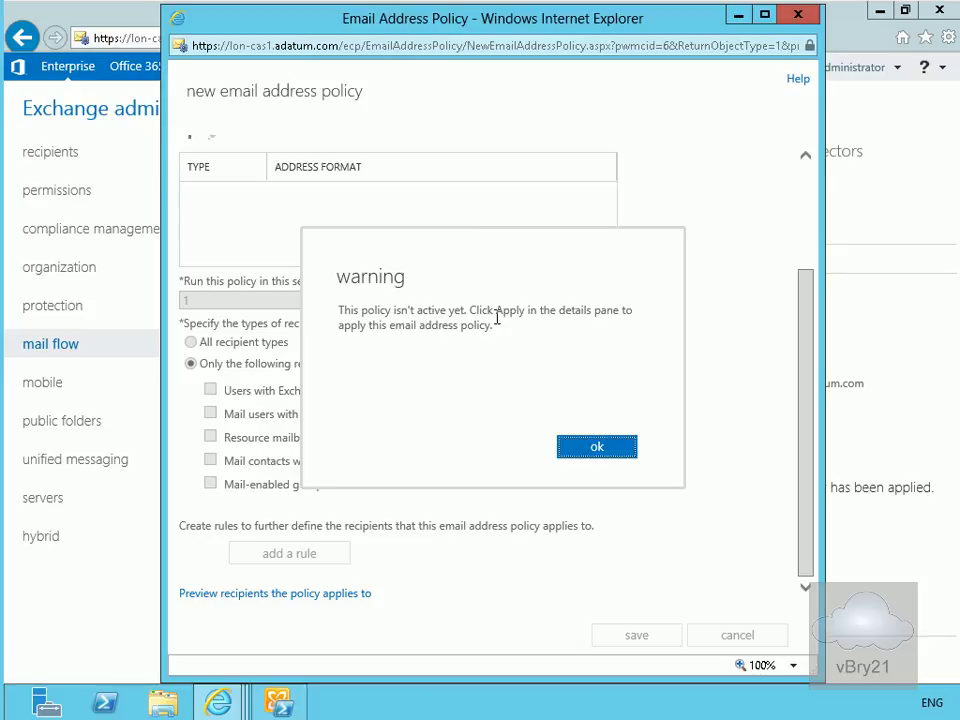
click(600, 448)
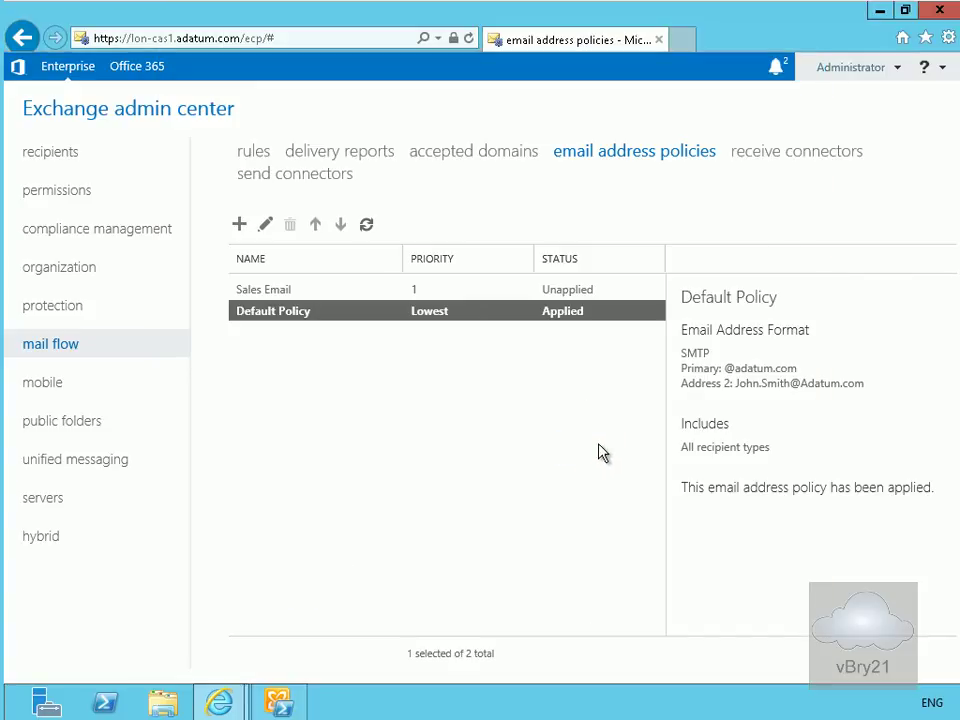
click(326, 290)
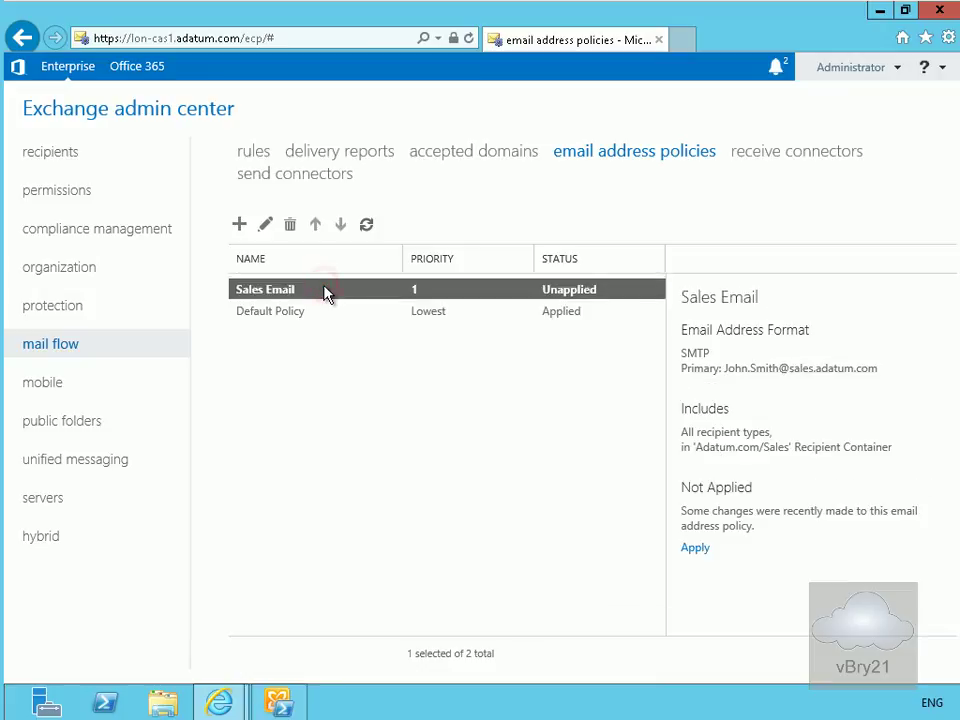
click(704, 550)
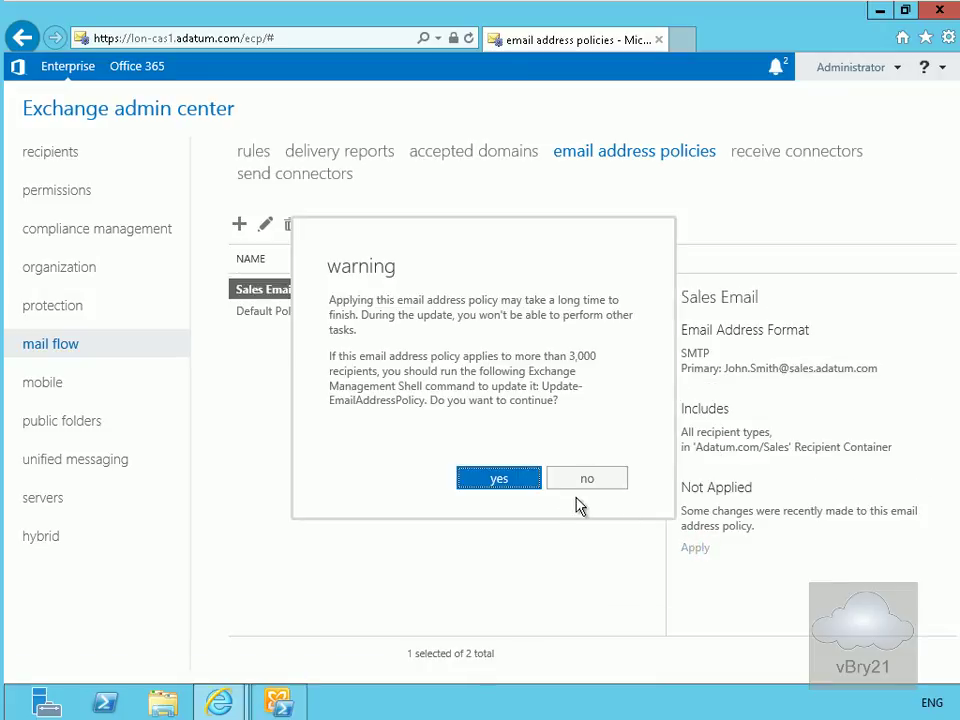
click(530, 481)
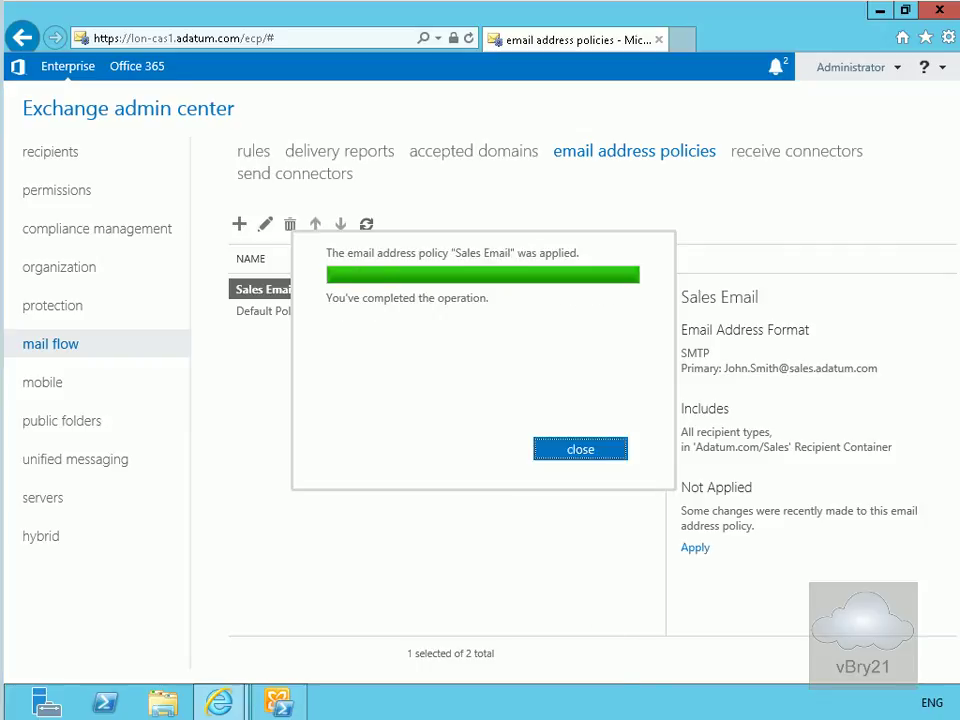
click(575, 451)
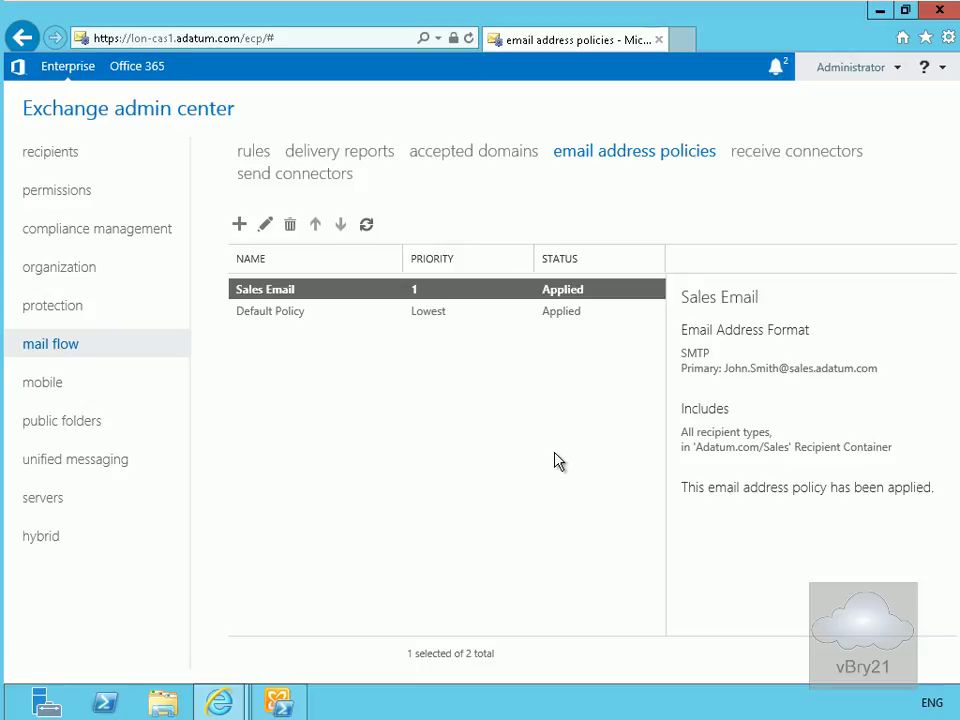
click(75, 166)
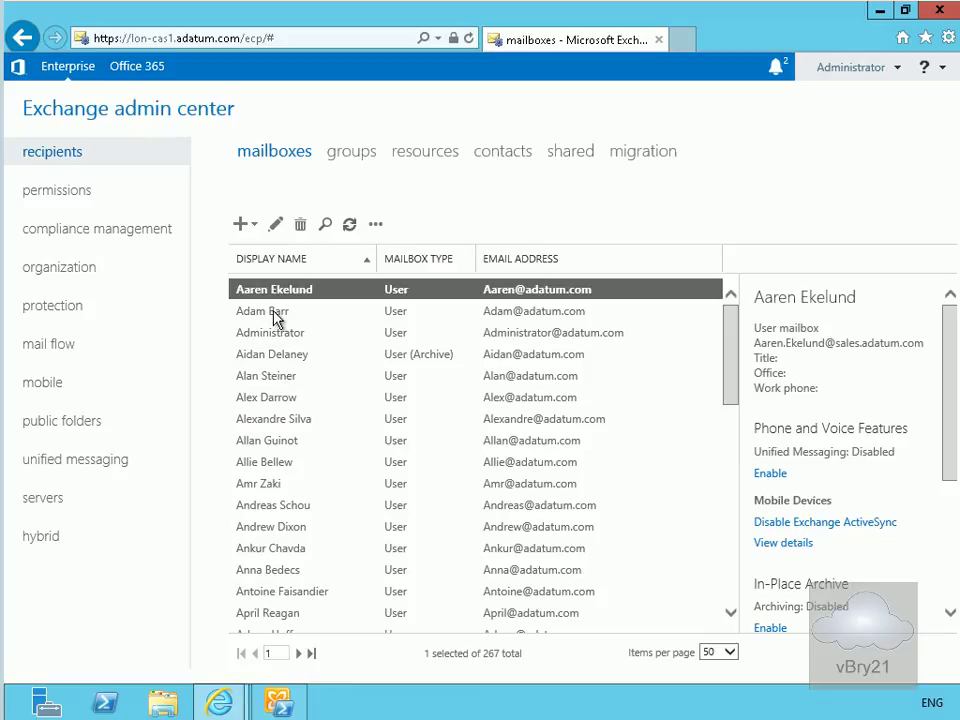
double_click(274, 315)
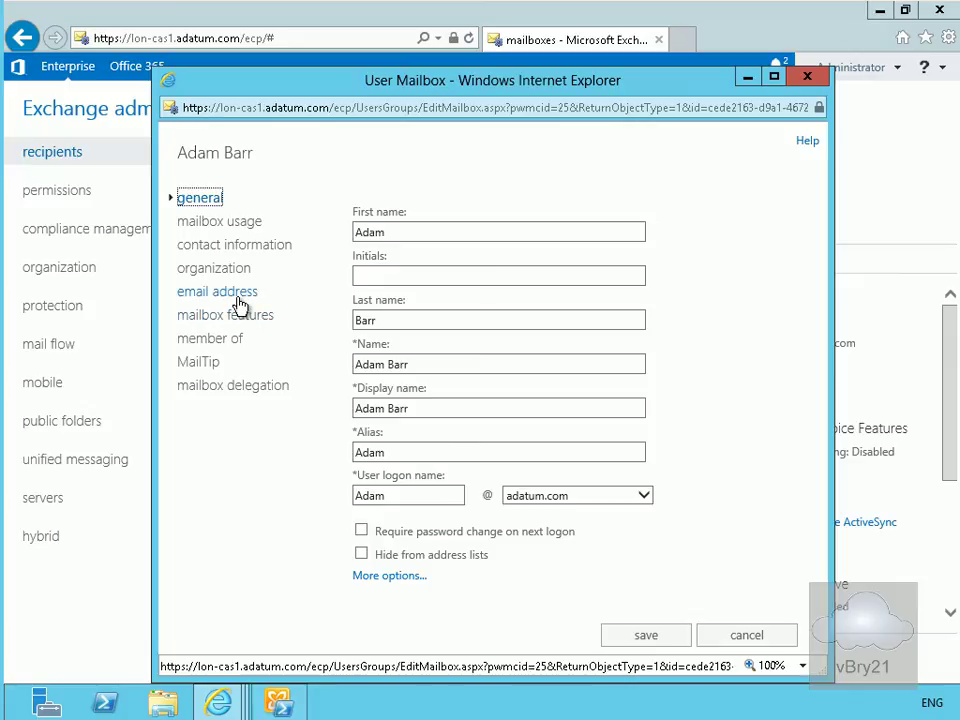
click(239, 298)
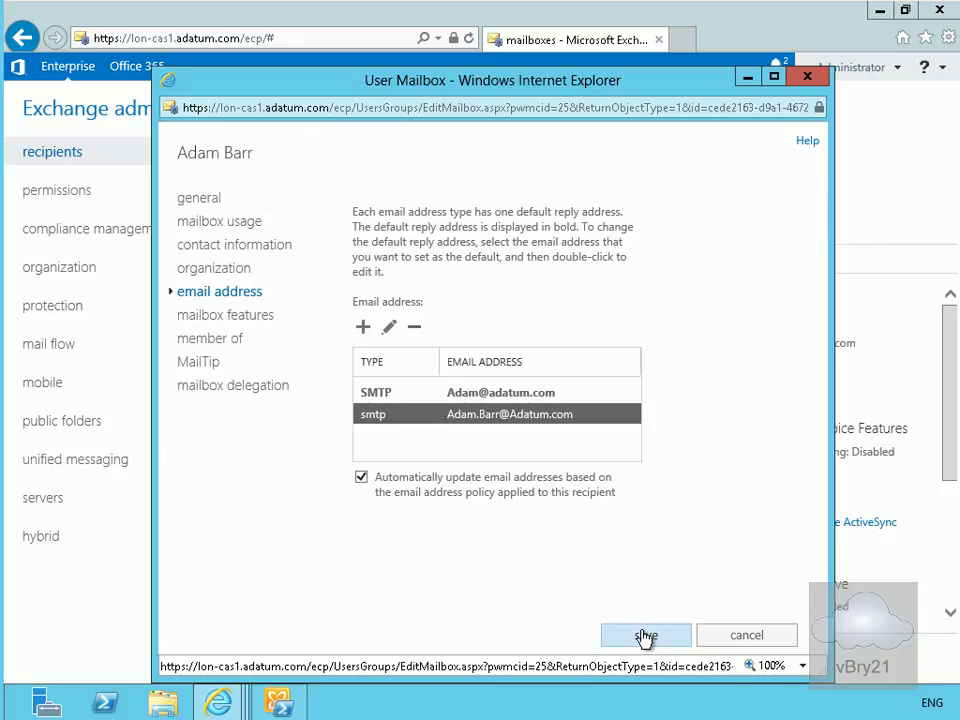
click(727, 640)
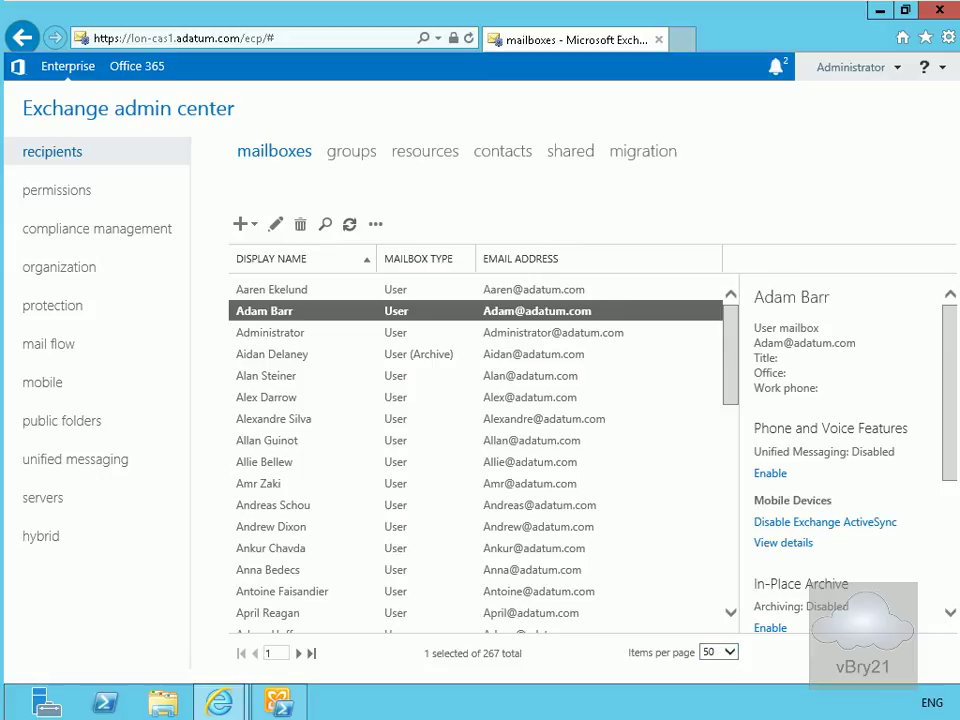
click(729, 614)
click(729, 617)
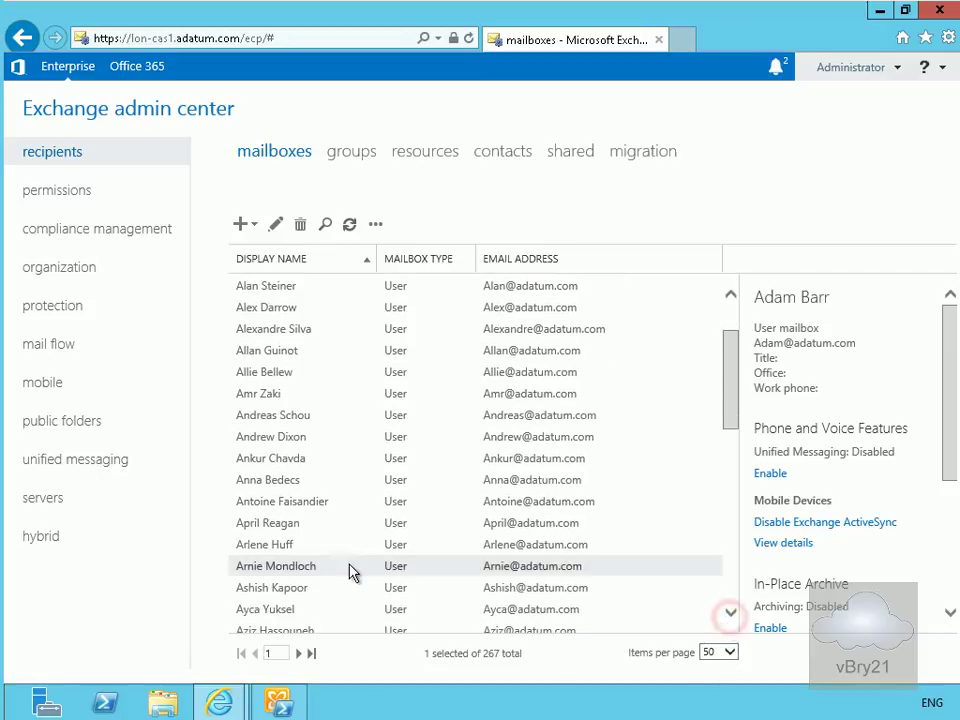
Step: Show a Sales user's email addresses, with a primary sales.adatum.com SMTP address
double_click(330, 550)
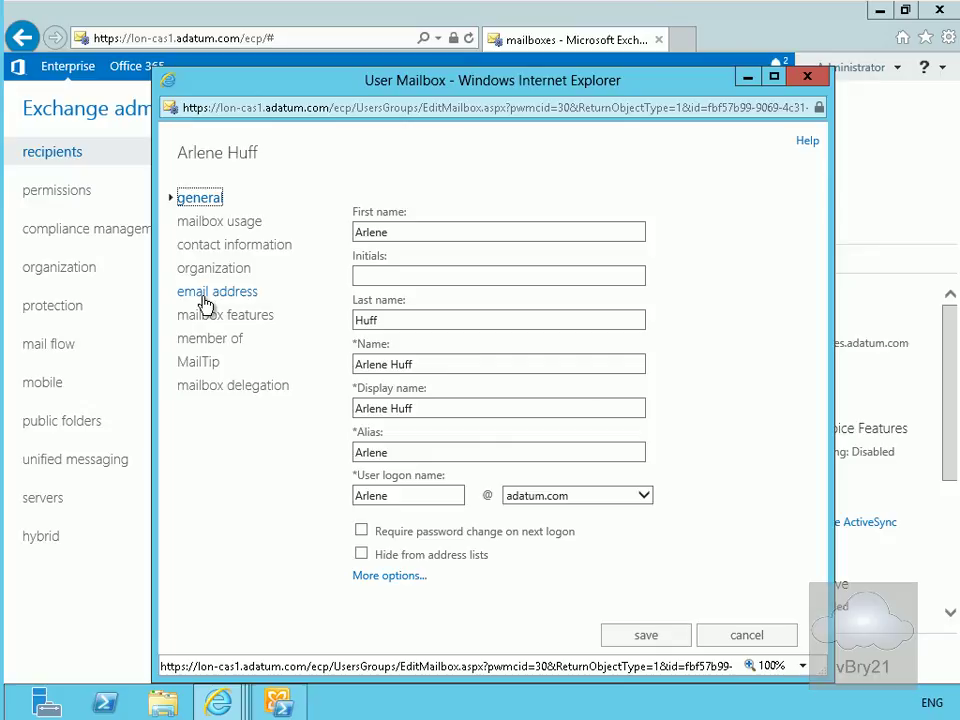
click(180, 292)
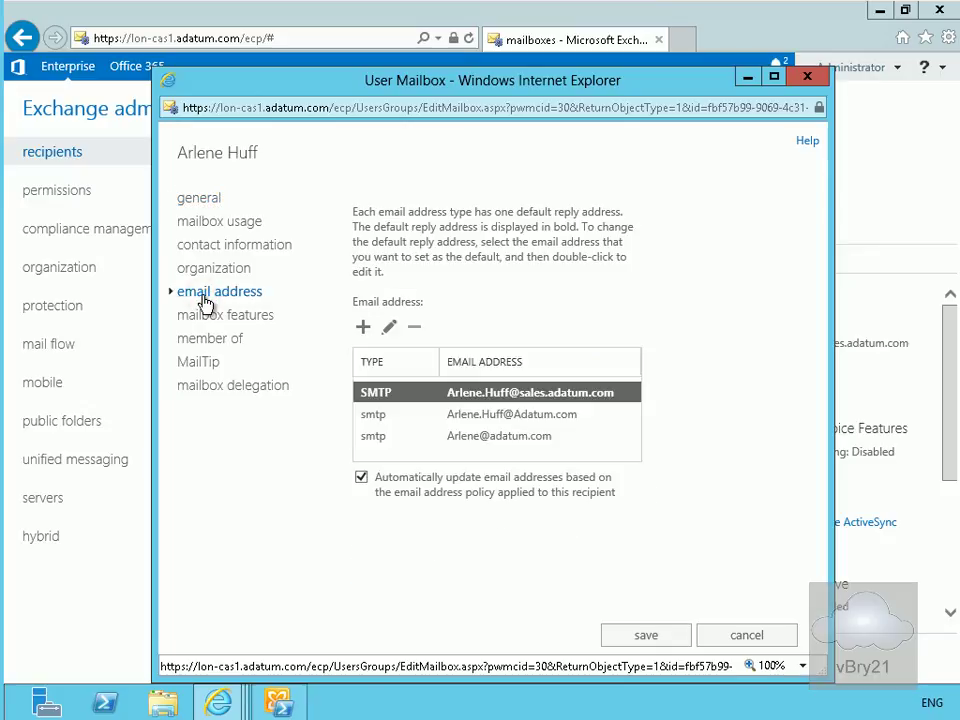